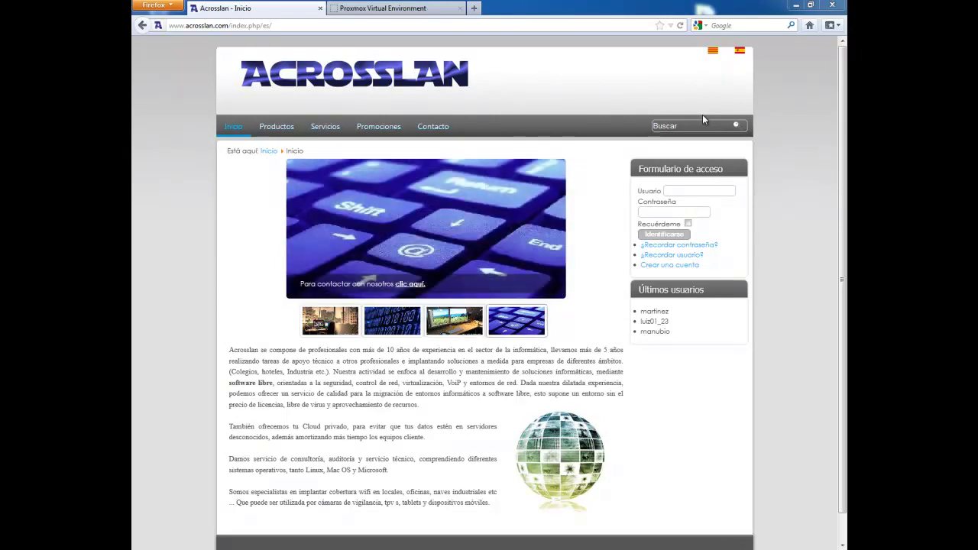
Switch to the Proxmox Virtual Environment page, expand the proxmox node and examine the contents of its local storage
left_click(388, 9)
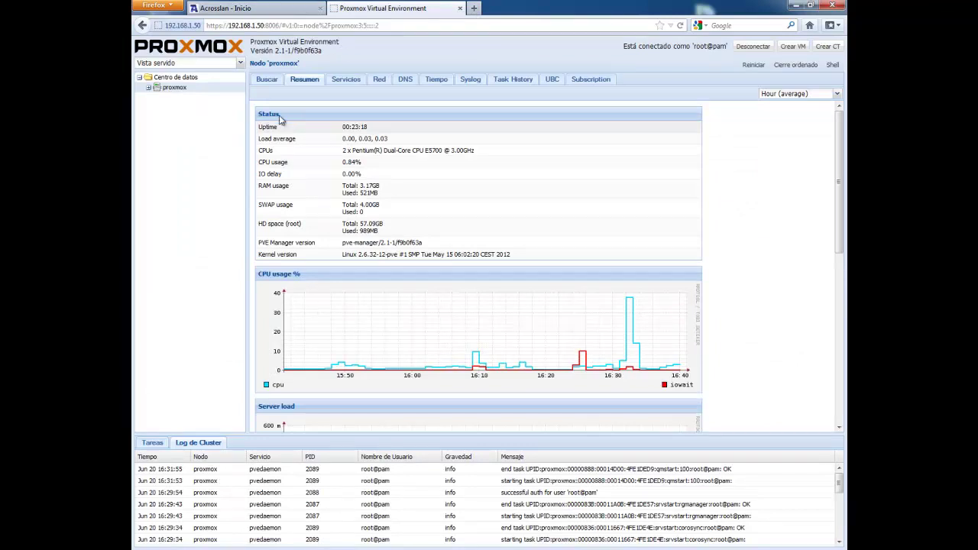
left_click(148, 90)
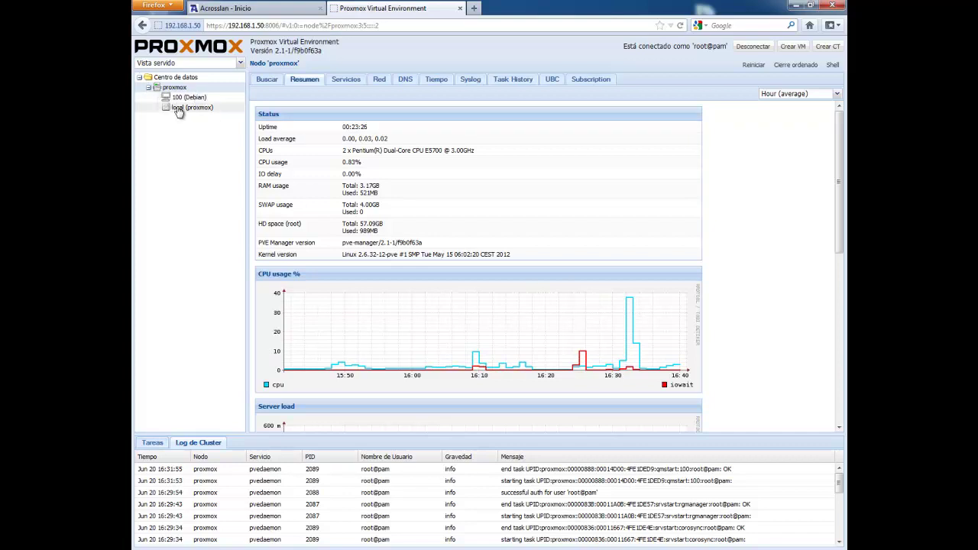
left_click(183, 108)
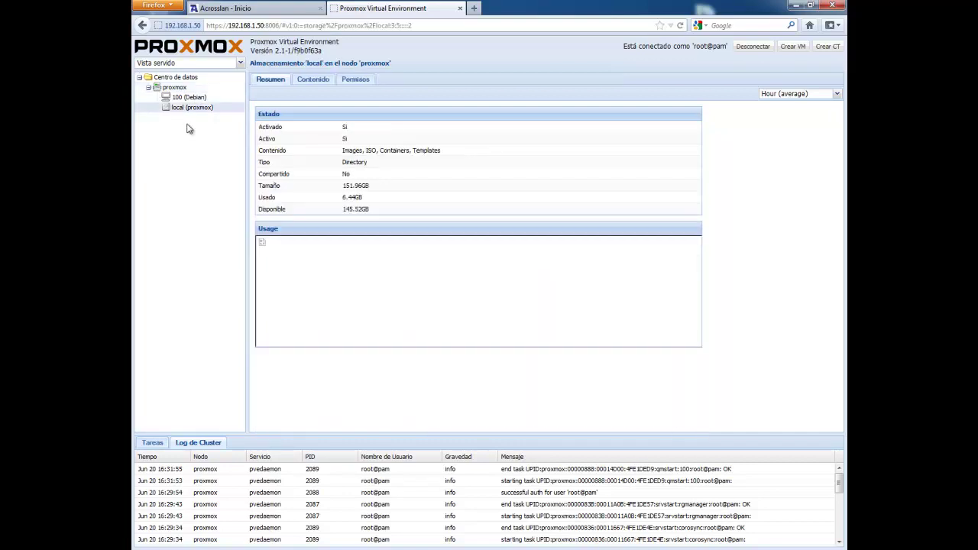
left_click(314, 81)
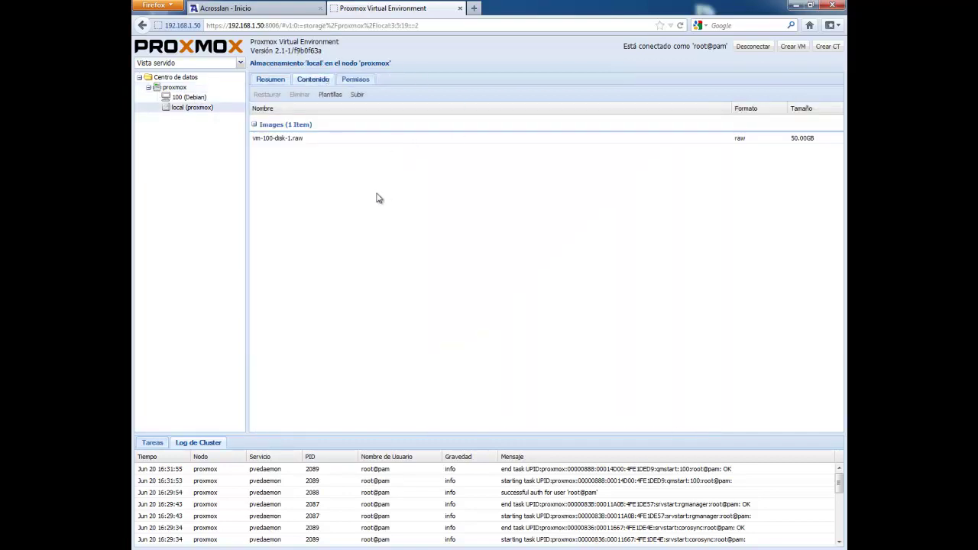
left_click(318, 141)
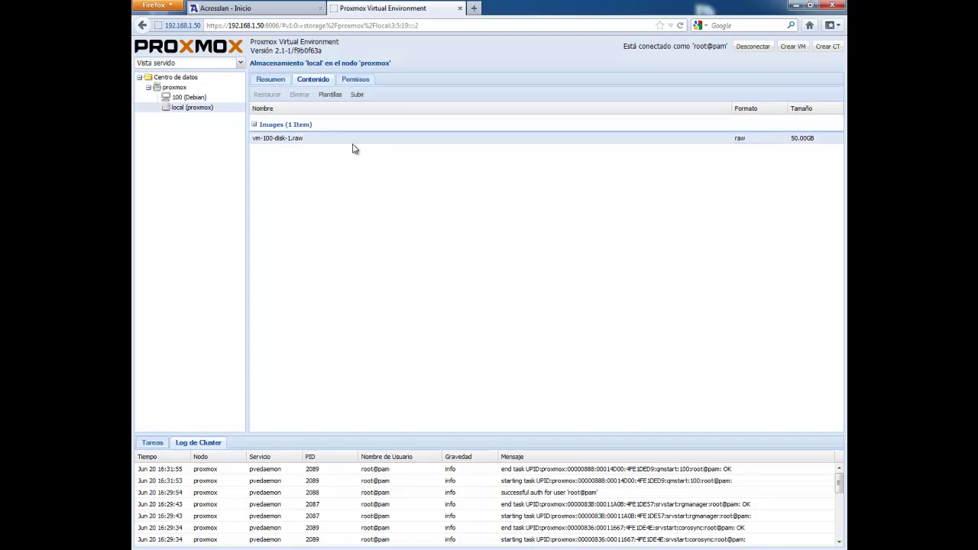
Compare the hard disk in the hardware of virtual machine 100 (Debian) with the disk image held in local storage
left_click(190, 98)
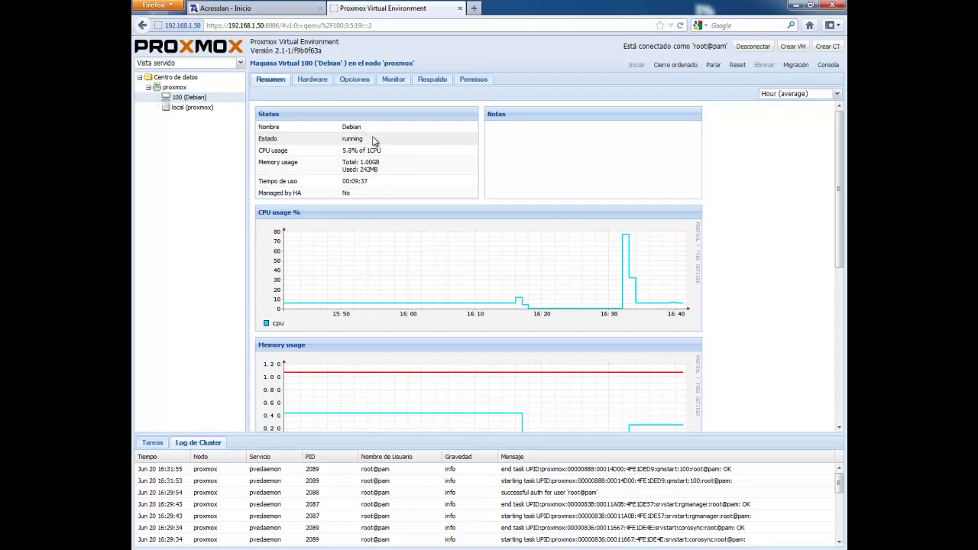
left_click(314, 80)
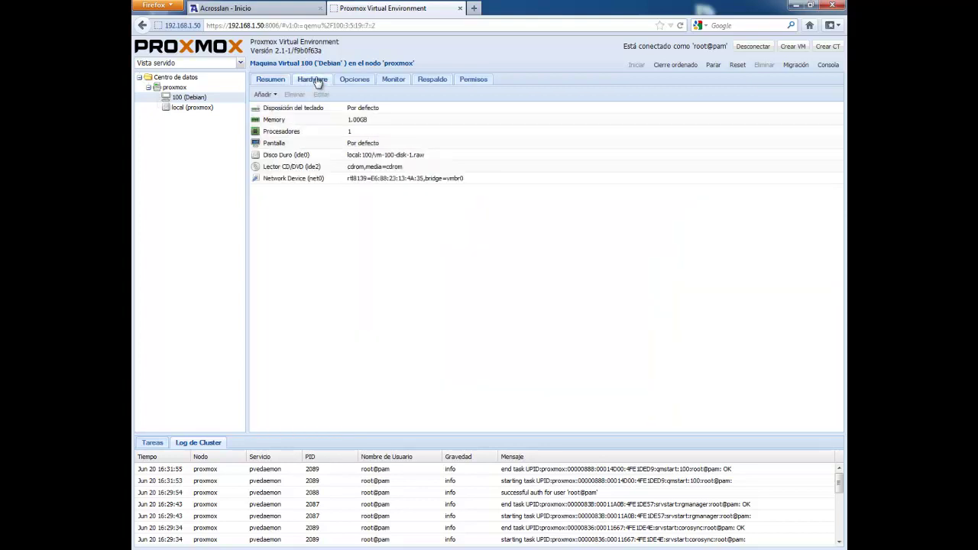
left_click(300, 156)
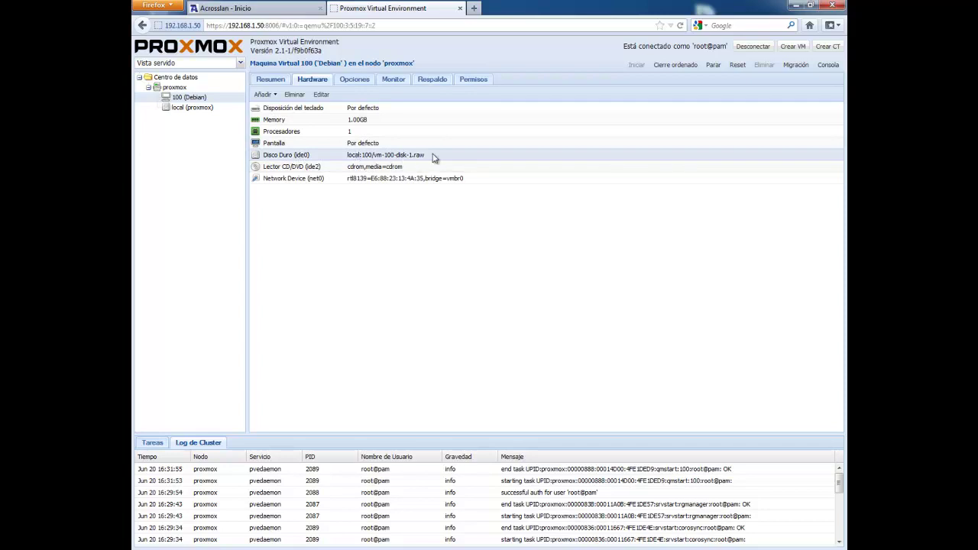
left_click(191, 108)
left_click(311, 141)
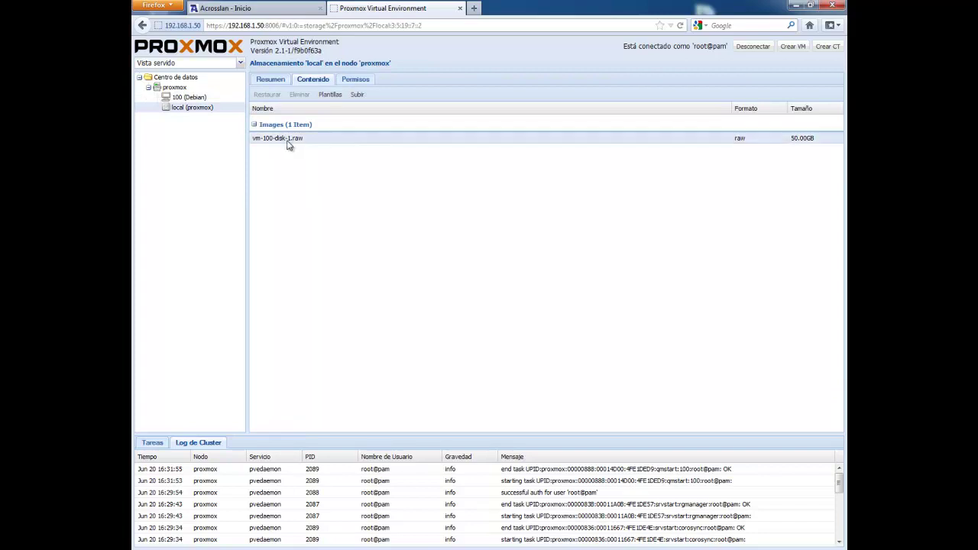
Examine the storage types that can be added to the datacenter and the content options offered for a Directory storage
left_click(183, 79)
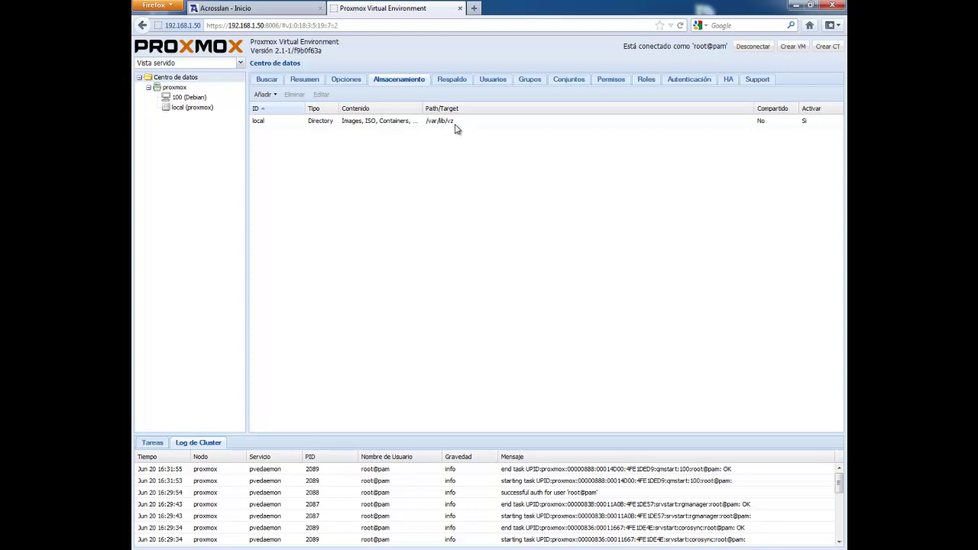
left_click(266, 95)
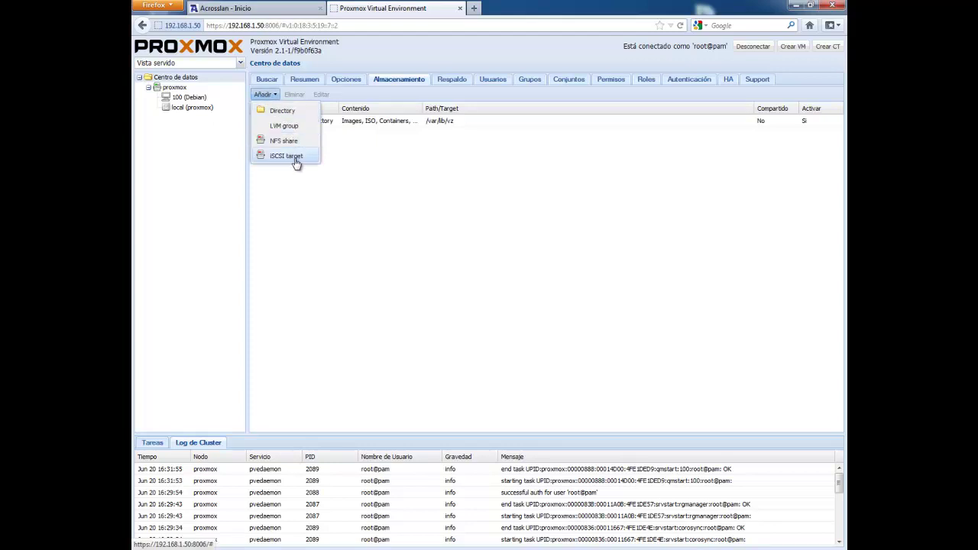
left_click(300, 113)
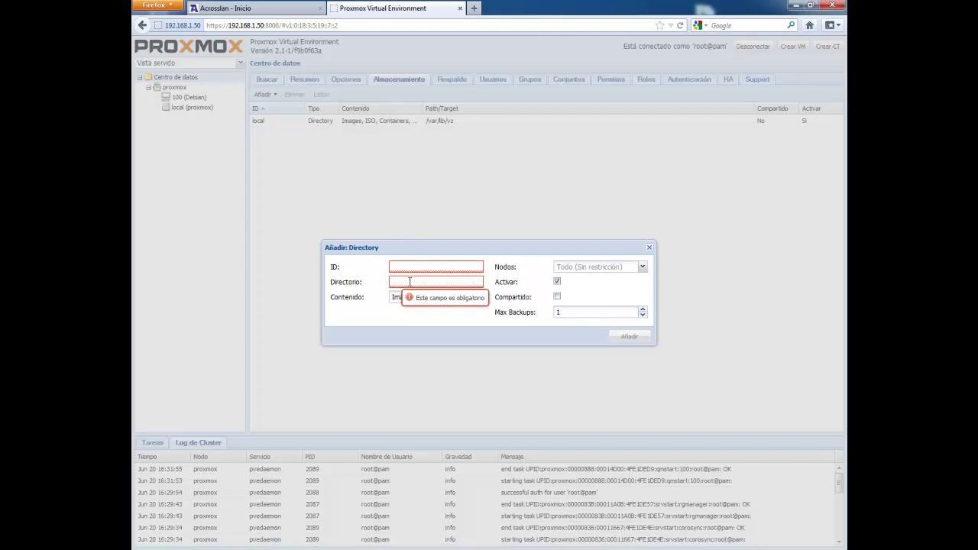
left_click(479, 298)
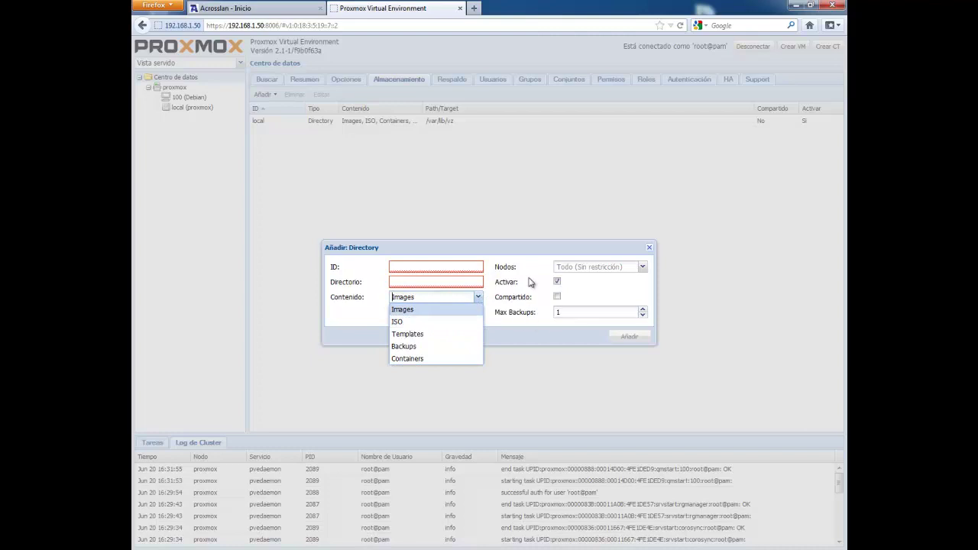
left_click(650, 250)
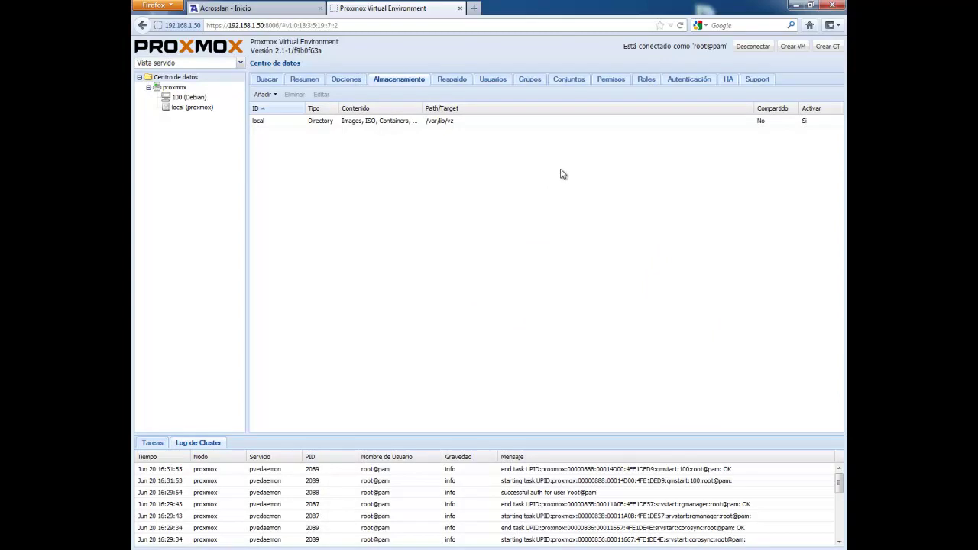
Upload the debian-6.0.4-amd64-netinst file to the proxmox node's local storage as an ISO image
left_click(195, 108)
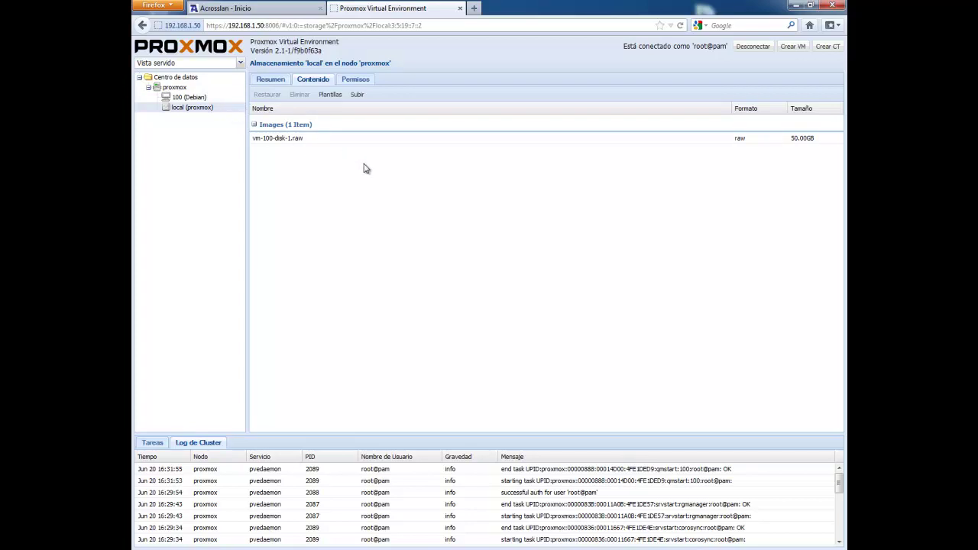
left_click(358, 96)
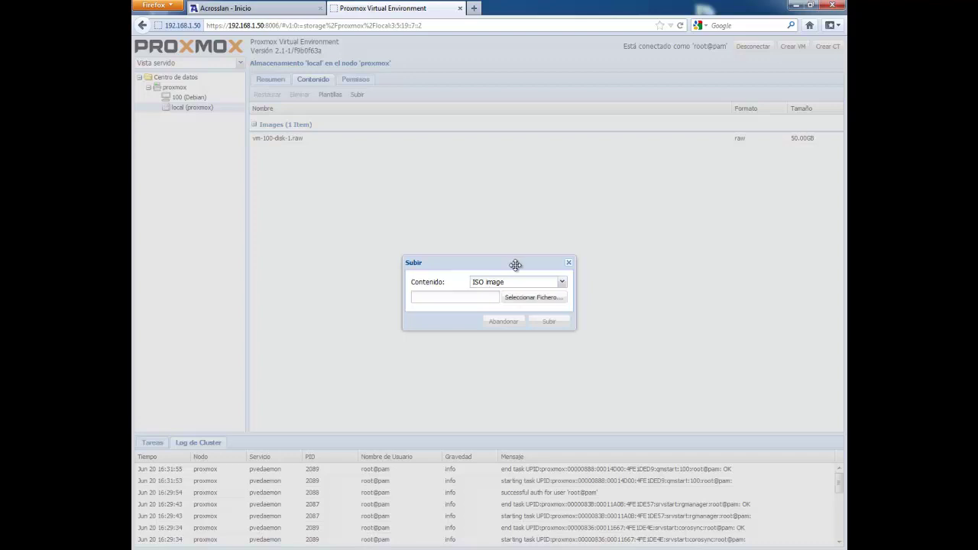
left_click(544, 299)
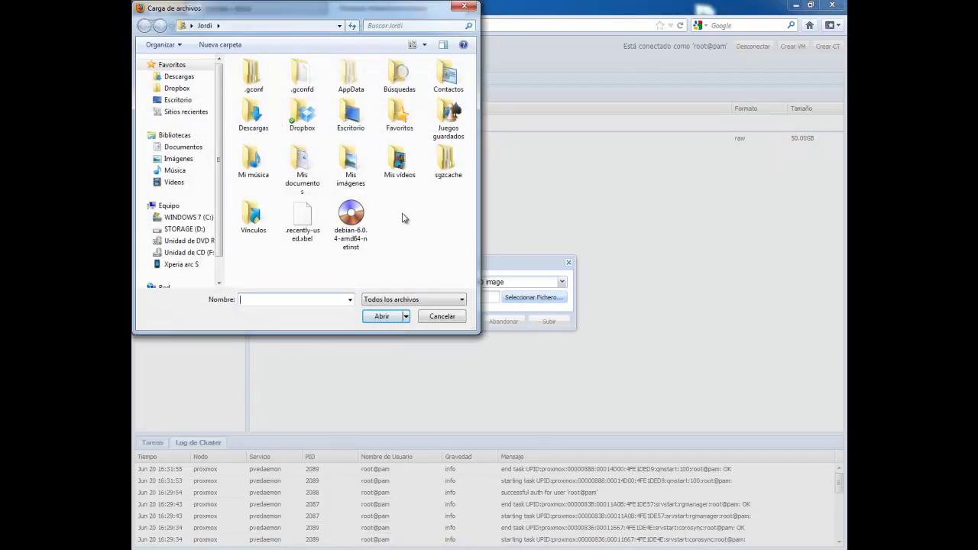
left_click(354, 214)
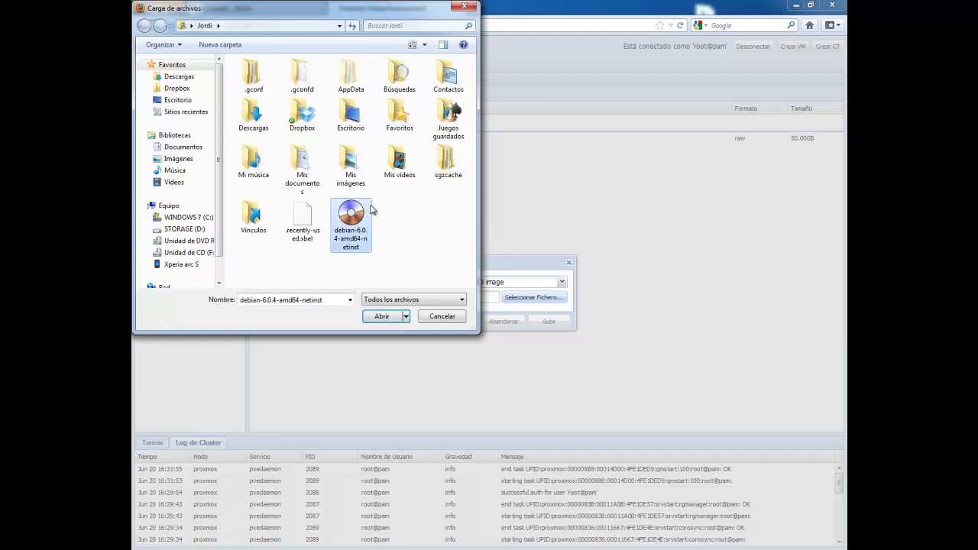
left_click(382, 316)
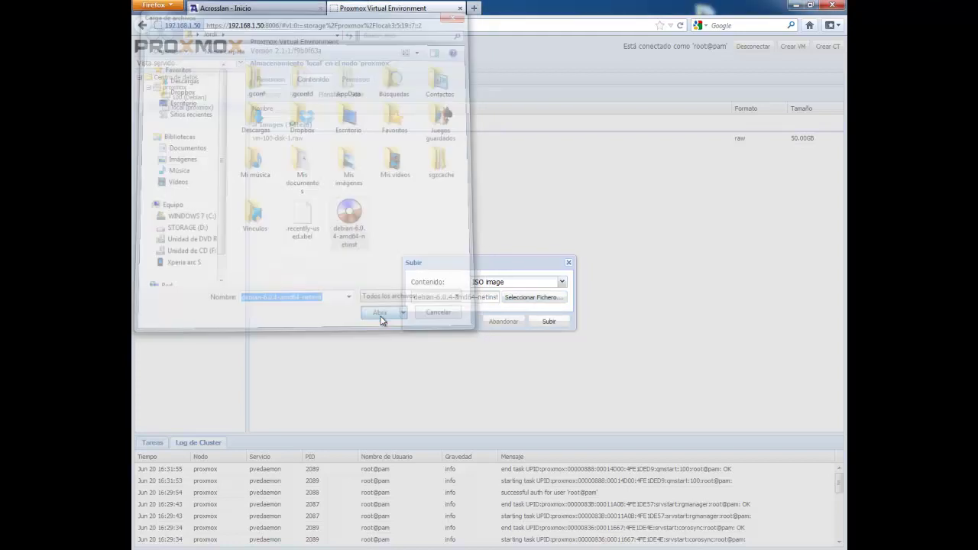
left_click(553, 322)
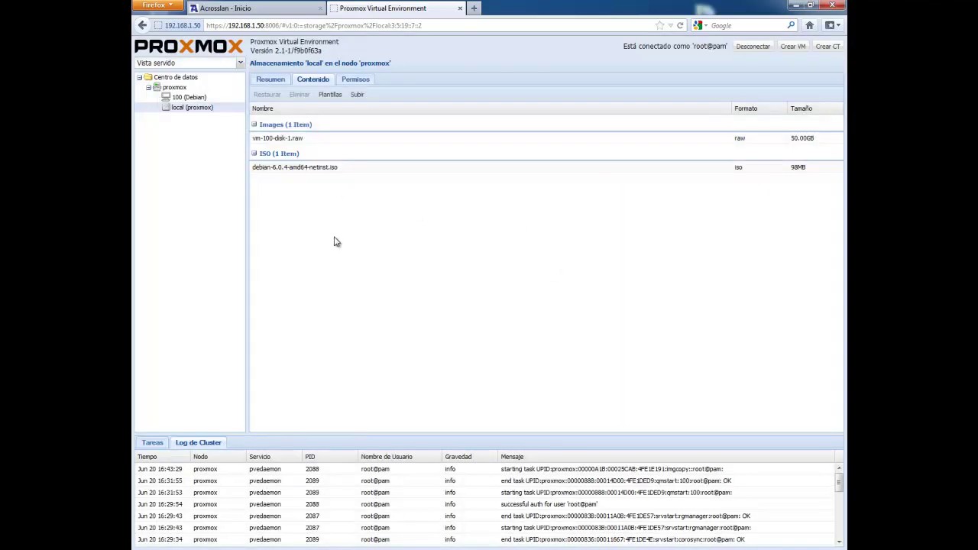
left_click(259, 171)
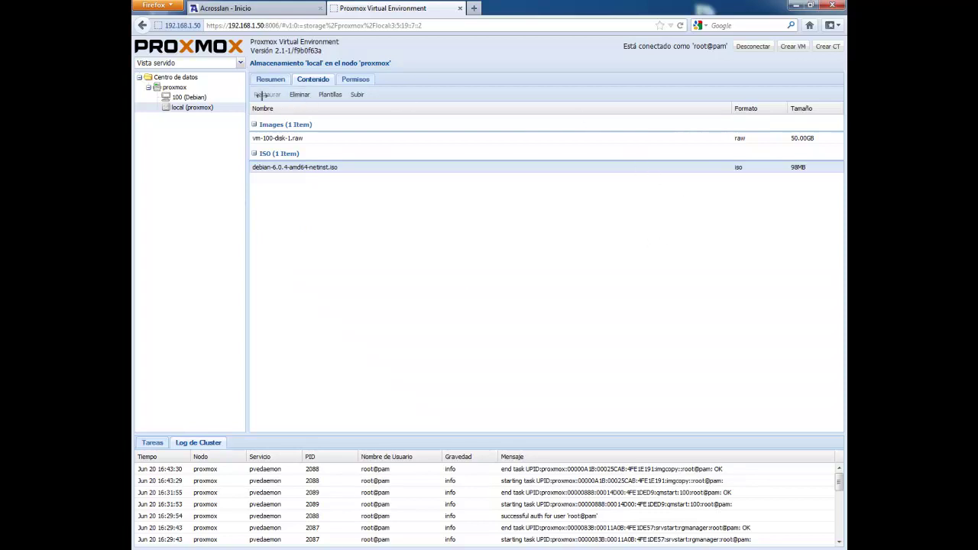
Start creating a virtual machine on the proxmox node, named Debiannew, without a resource pool
left_click(792, 48)
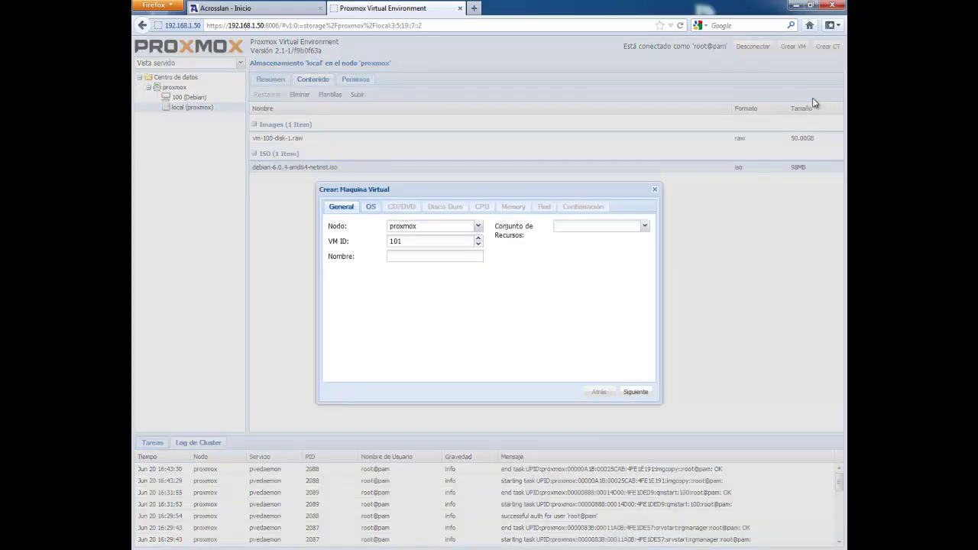
left_click(477, 229)
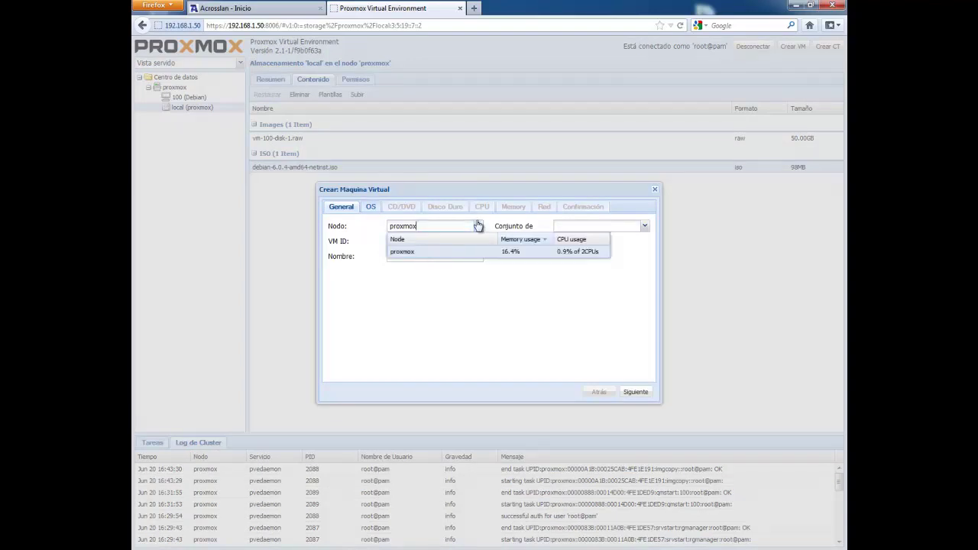
left_click(478, 227)
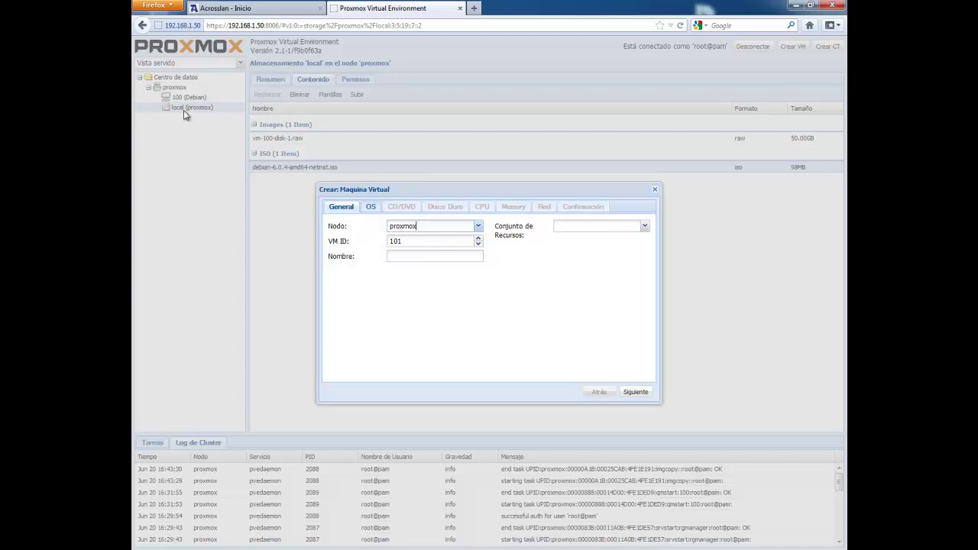
left_click(415, 257)
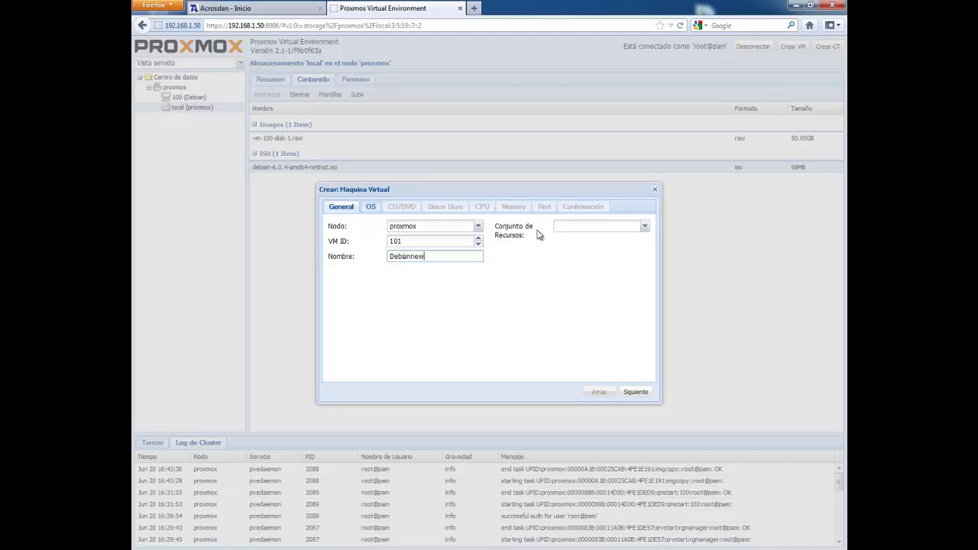
left_click(646, 227)
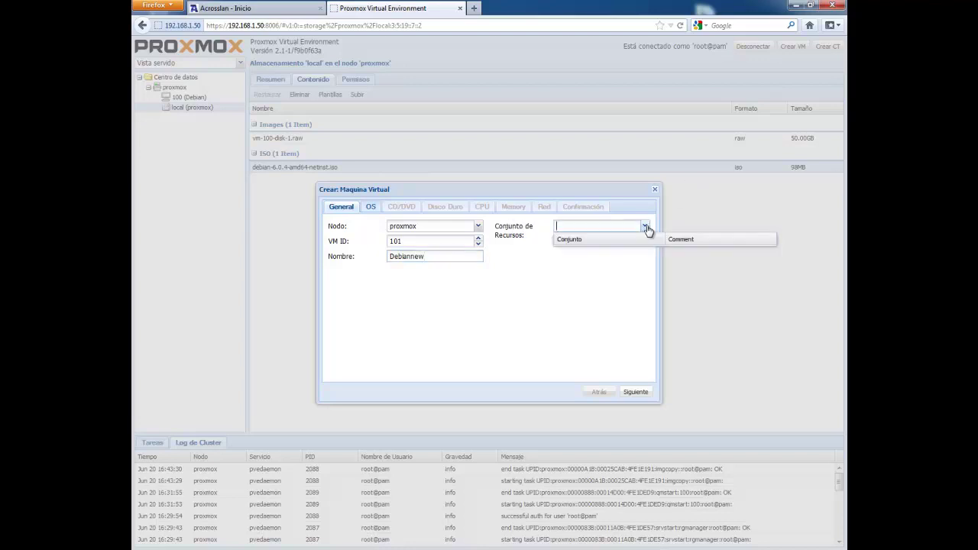
left_click(594, 284)
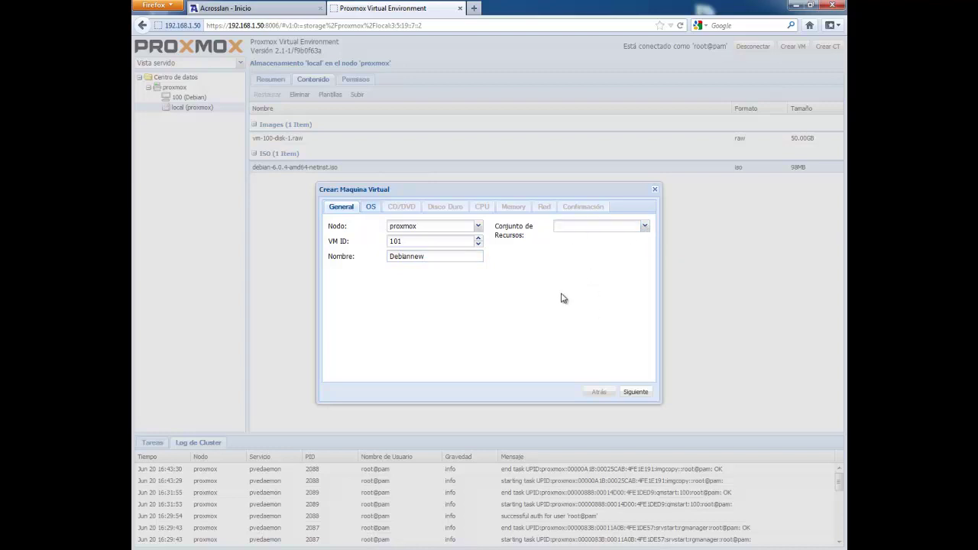
left_click(636, 393)
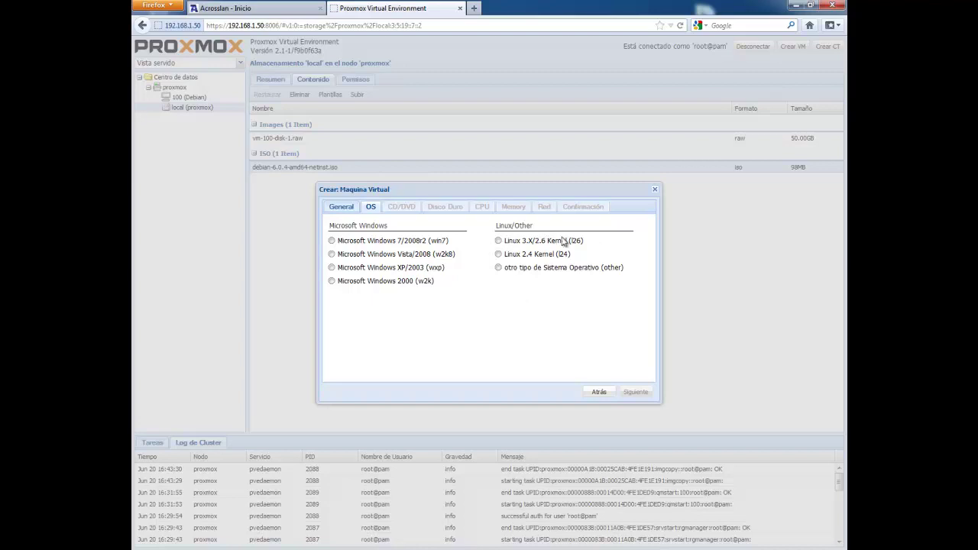
Choose Linux 3.X/2.6 Kernel (l26) as the guest system and debian-6.0.4-amd64-netinst.iso from local storage as its CD/DVD image
left_click(500, 241)
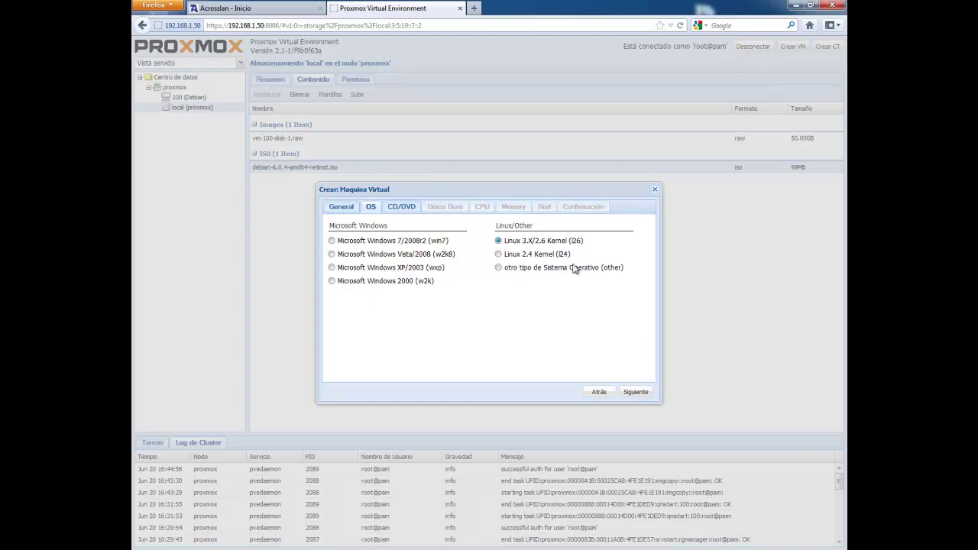
left_click(636, 392)
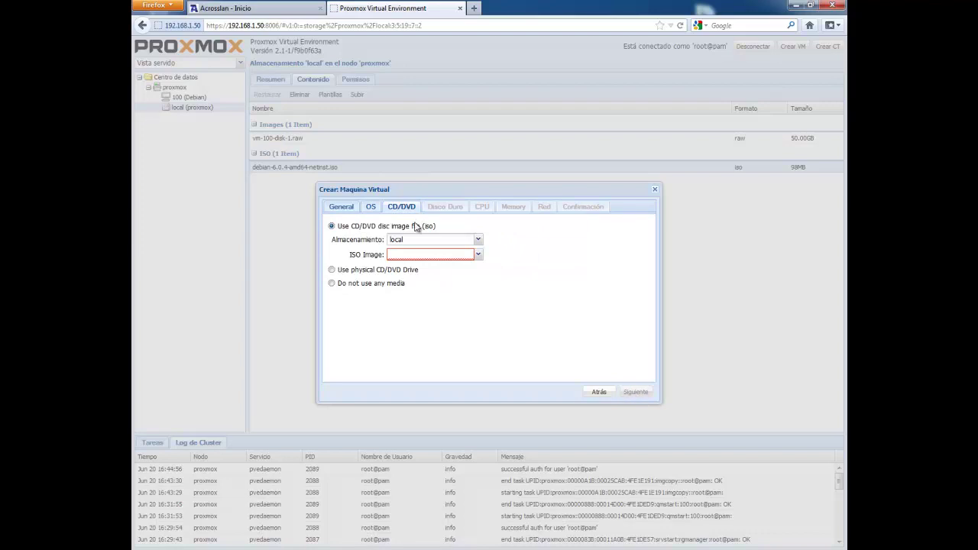
left_click(480, 240)
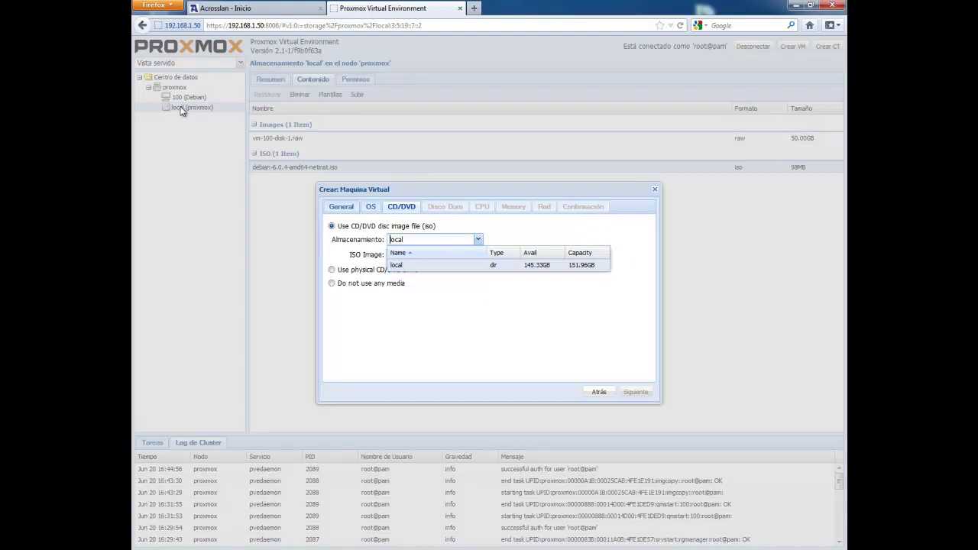
left_click(477, 241)
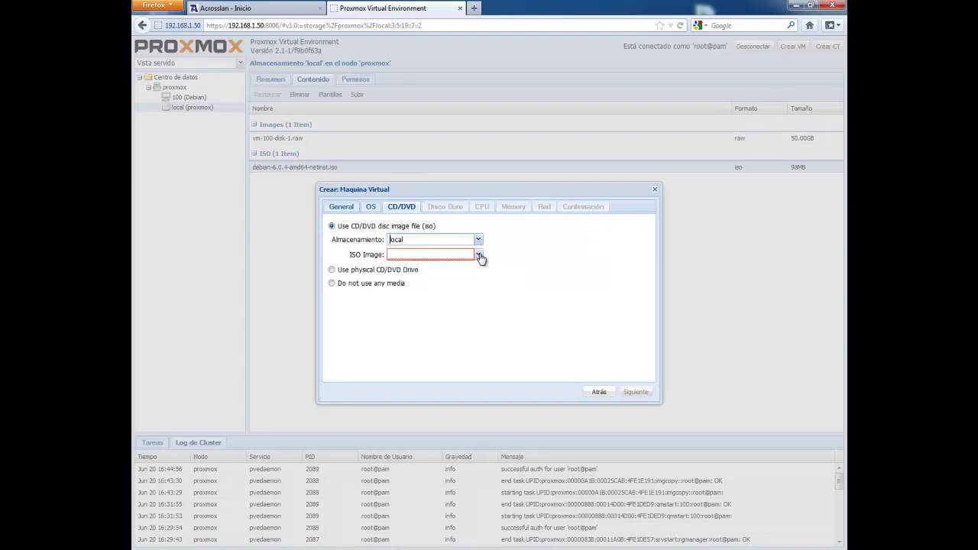
left_click(480, 256)
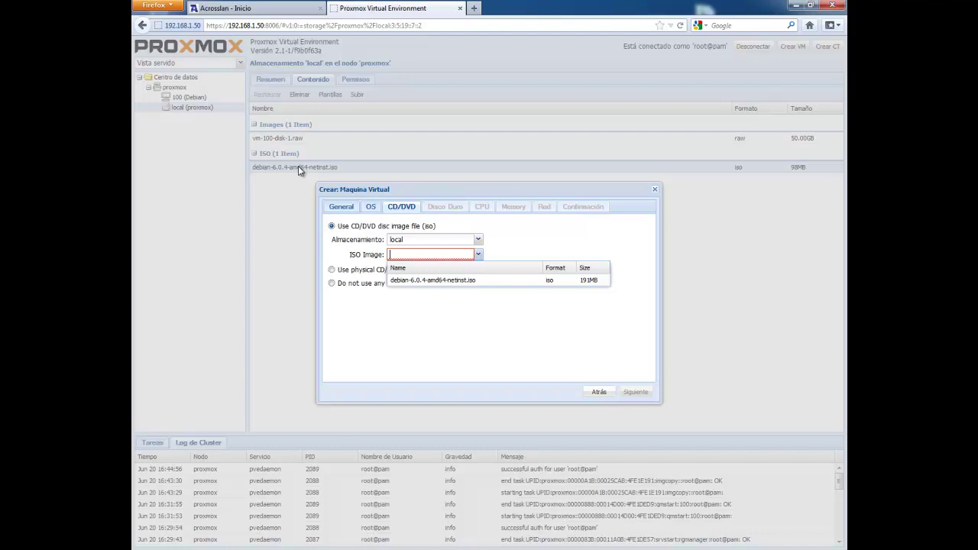
left_click(447, 280)
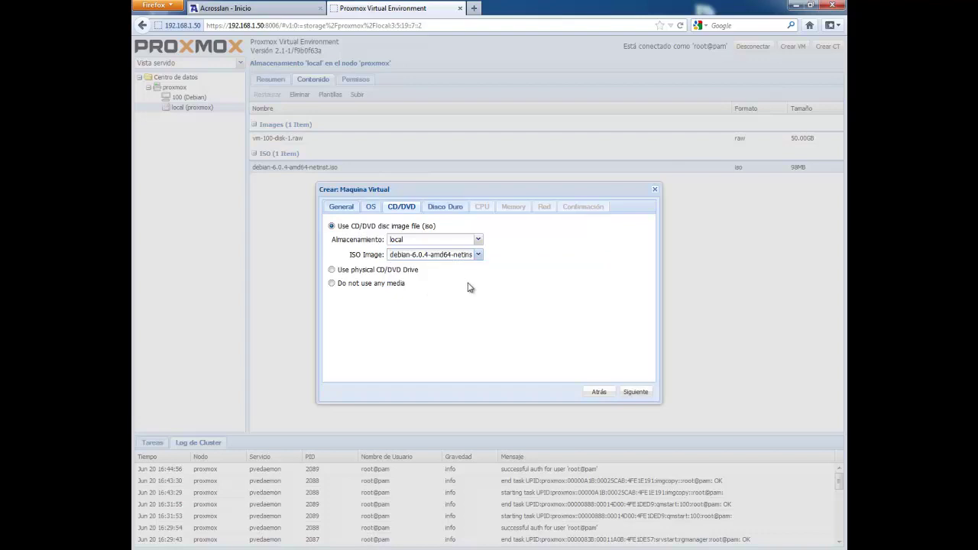
left_click(636, 393)
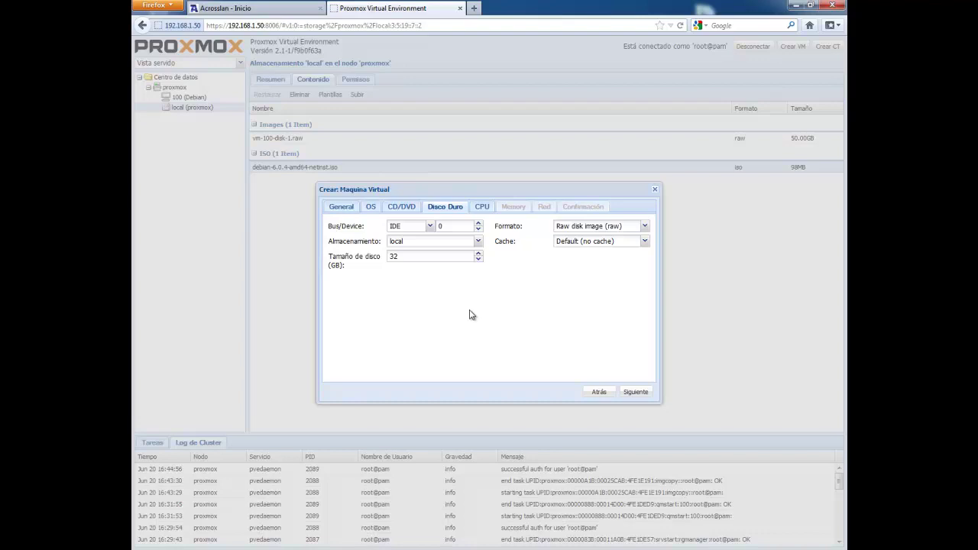
Configure a 20 GB raw hard disk on local storage, keeping the IDE bus and the default (no cache) setting
left_click(427, 231)
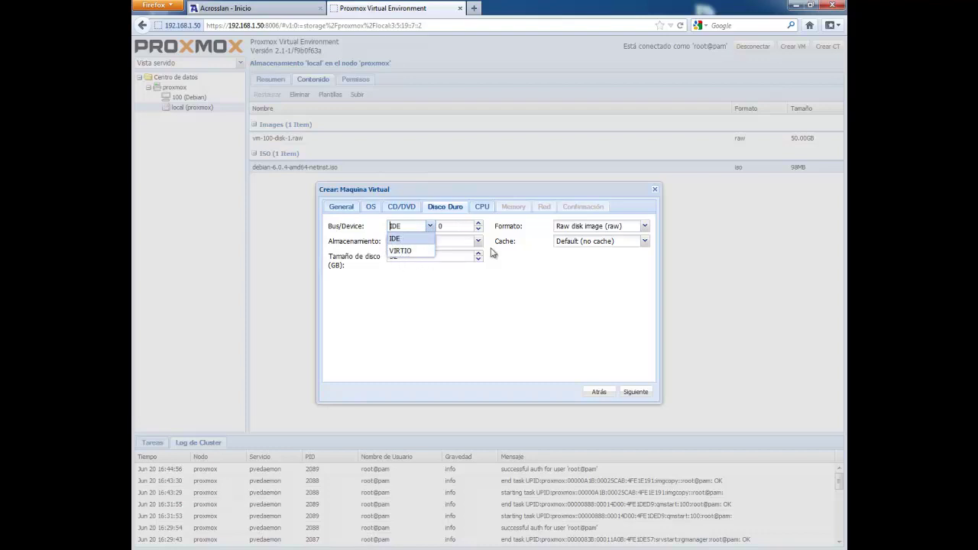
left_click(535, 313)
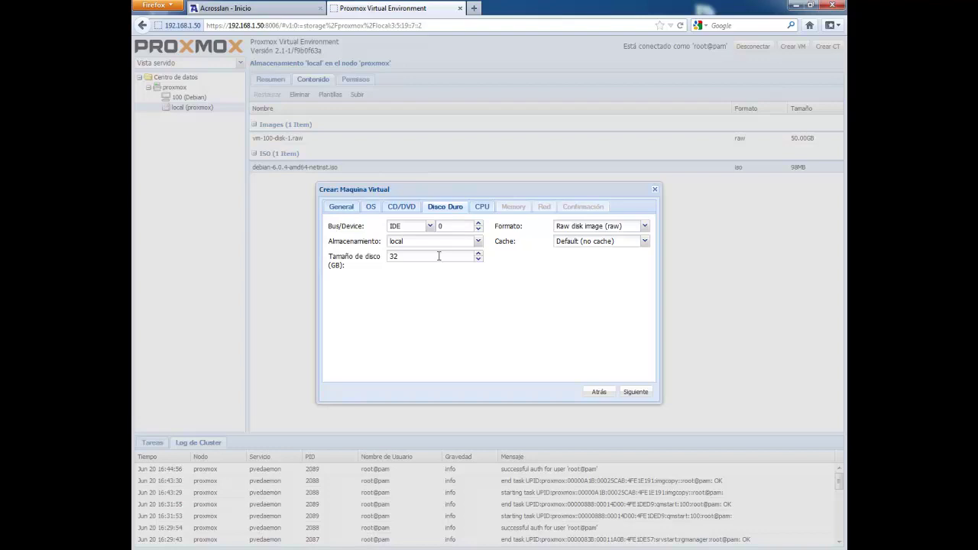
left_click(478, 241)
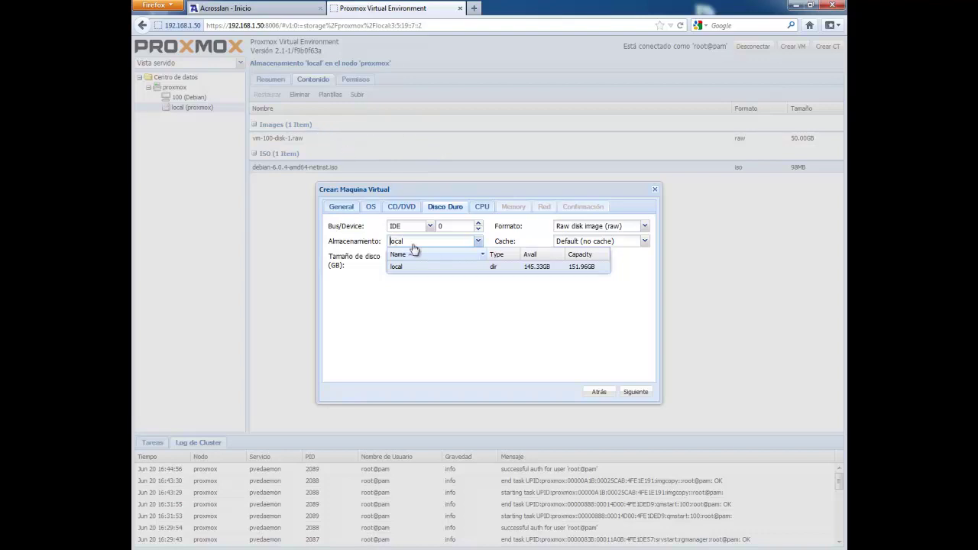
left_click(470, 330)
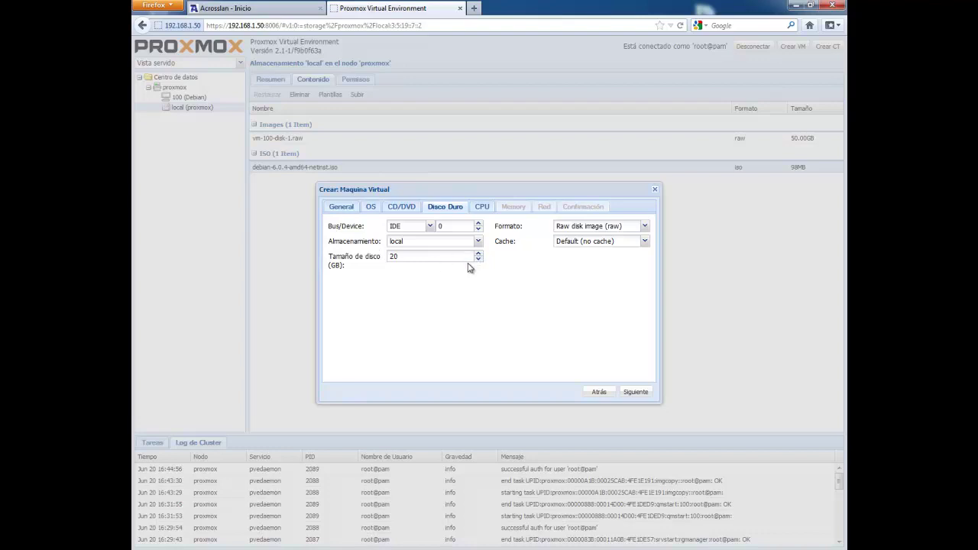
left_click(646, 227)
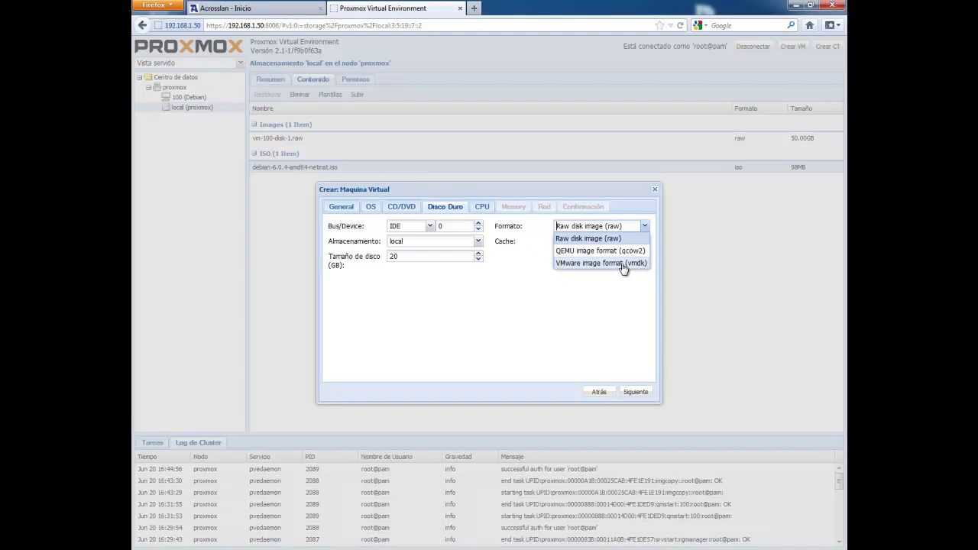
left_click(603, 312)
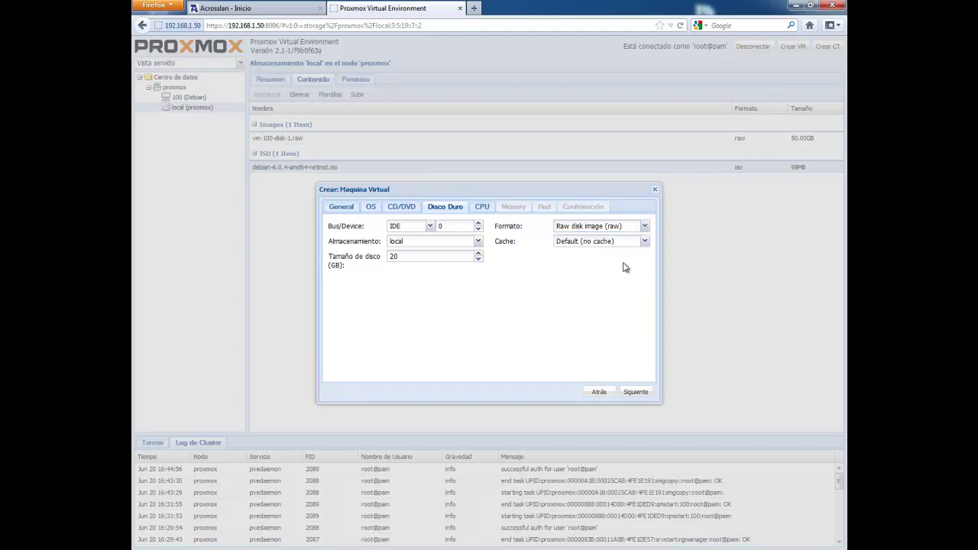
left_click(644, 241)
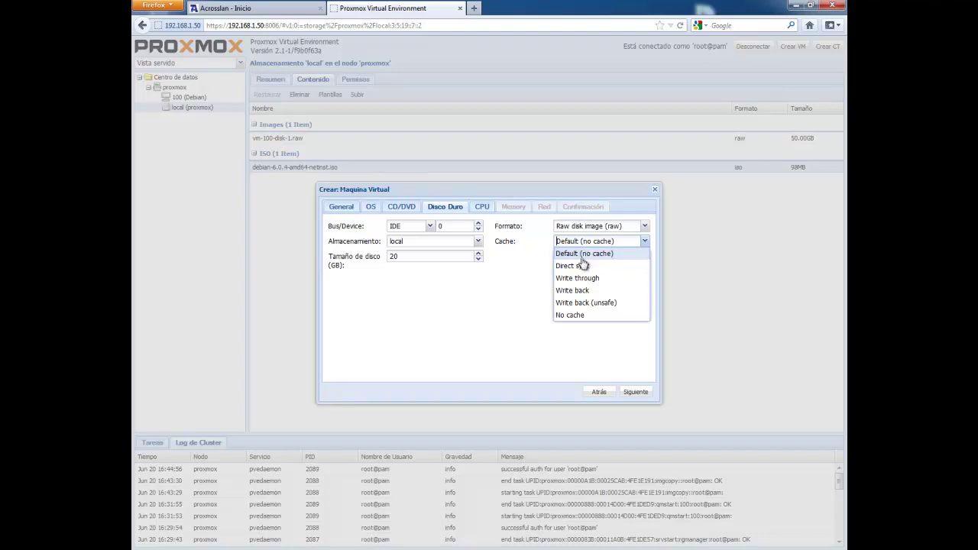
left_click(536, 283)
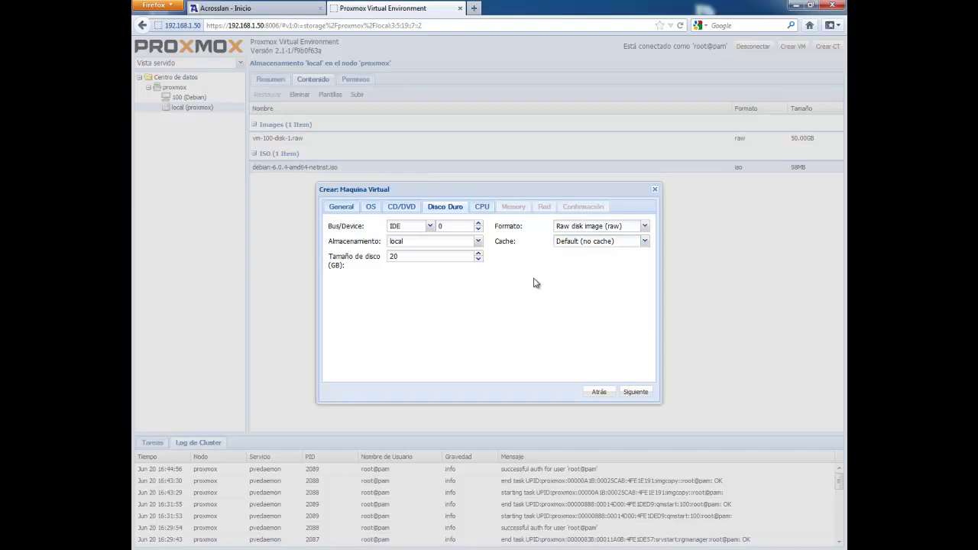
left_click(639, 393)
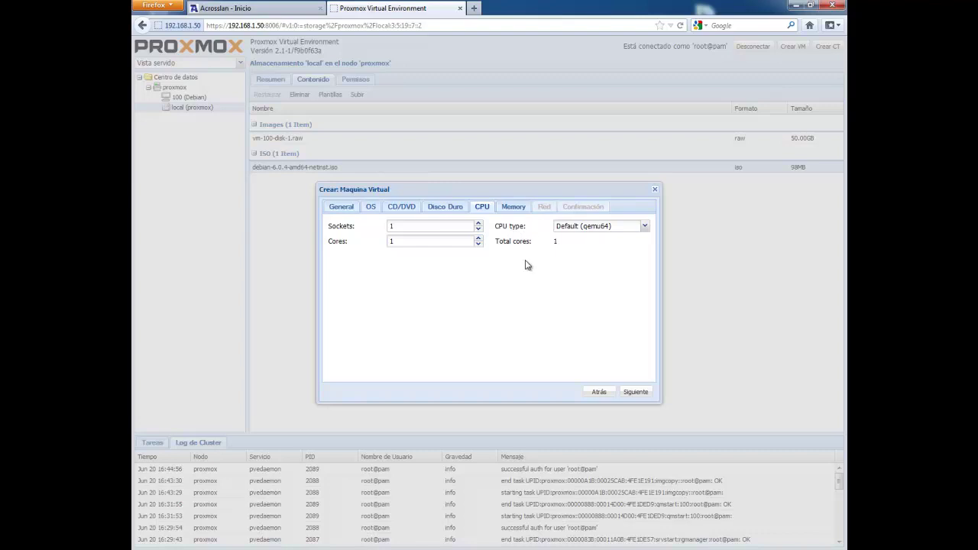
Accept one socket, one core and the default (qemu64) CPU type, with 512 MB of memory
left_click(645, 226)
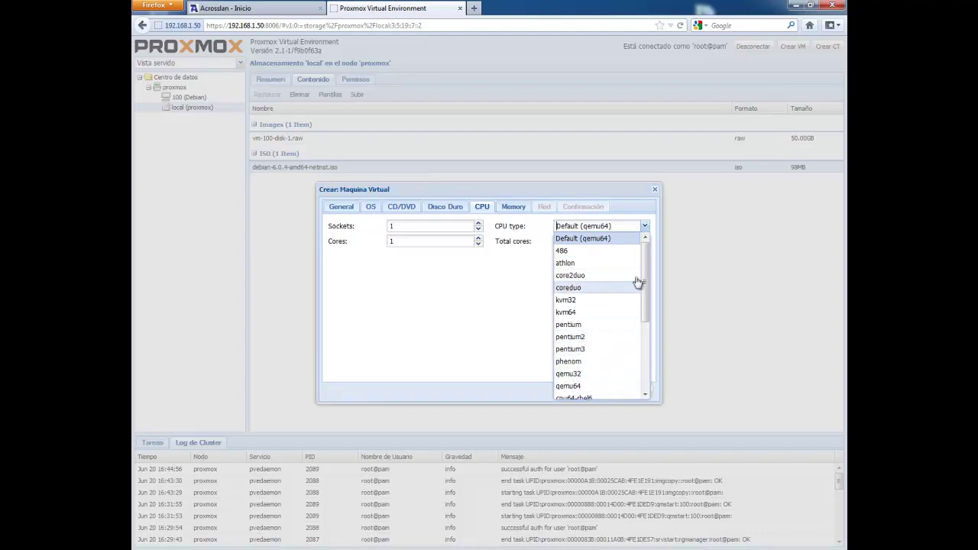
scroll(647, 301, "down", 5)
scroll(646, 301, "up", 5)
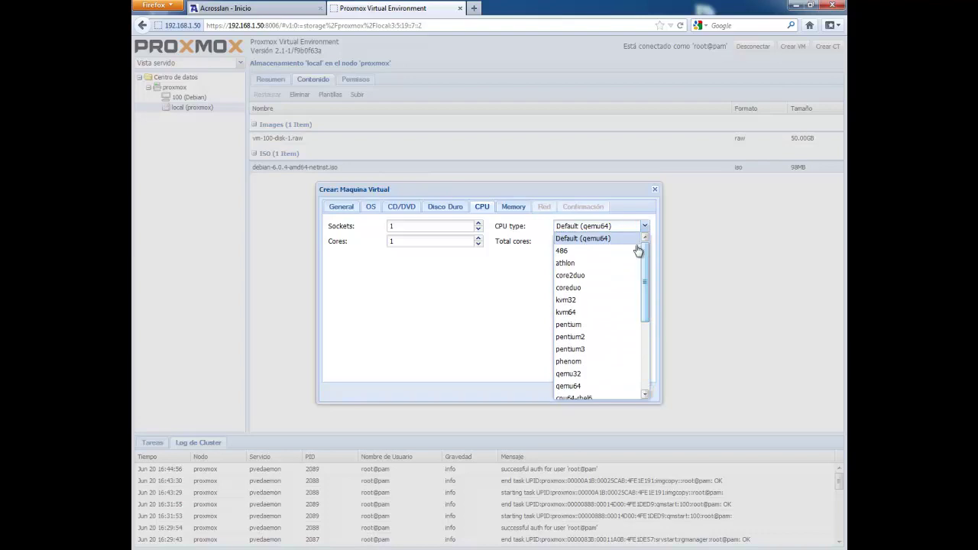
left_click(531, 287)
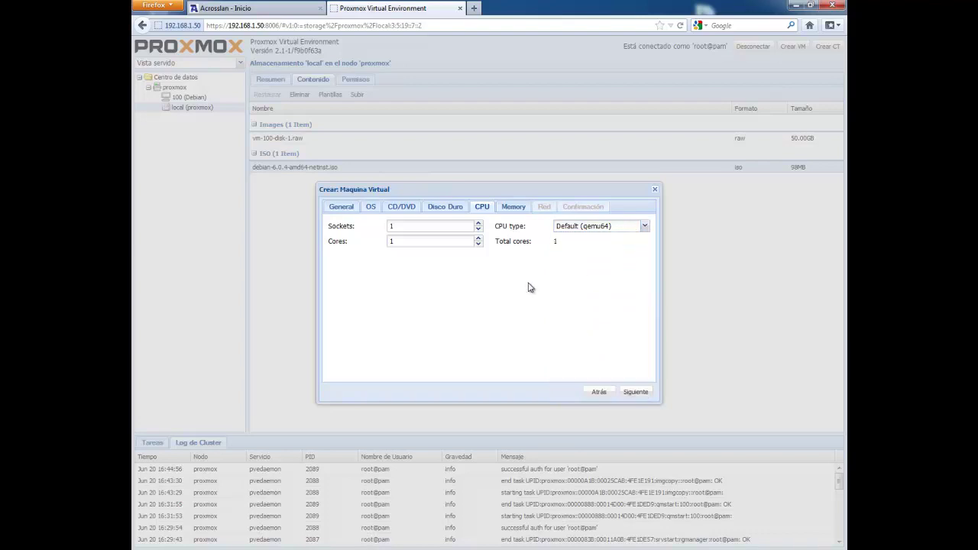
left_click(644, 393)
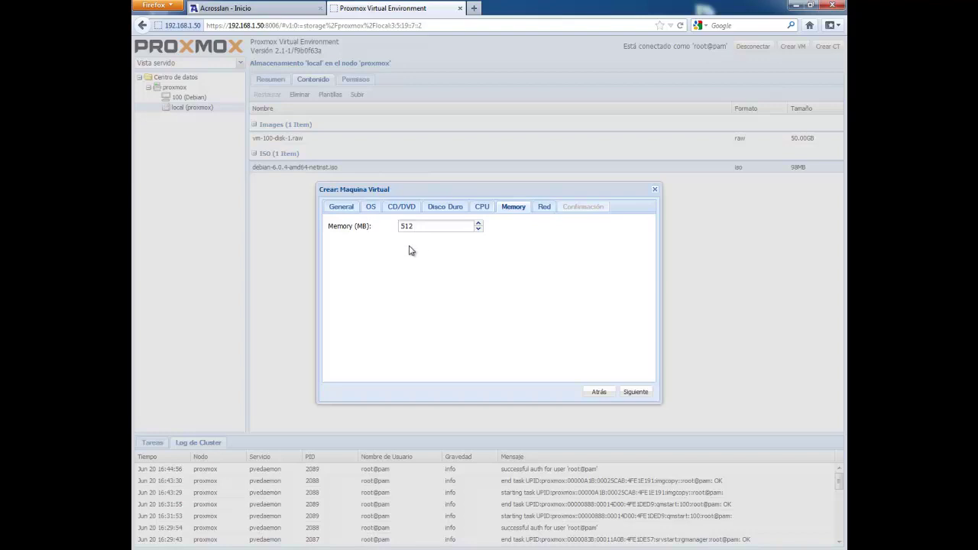
left_click(644, 393)
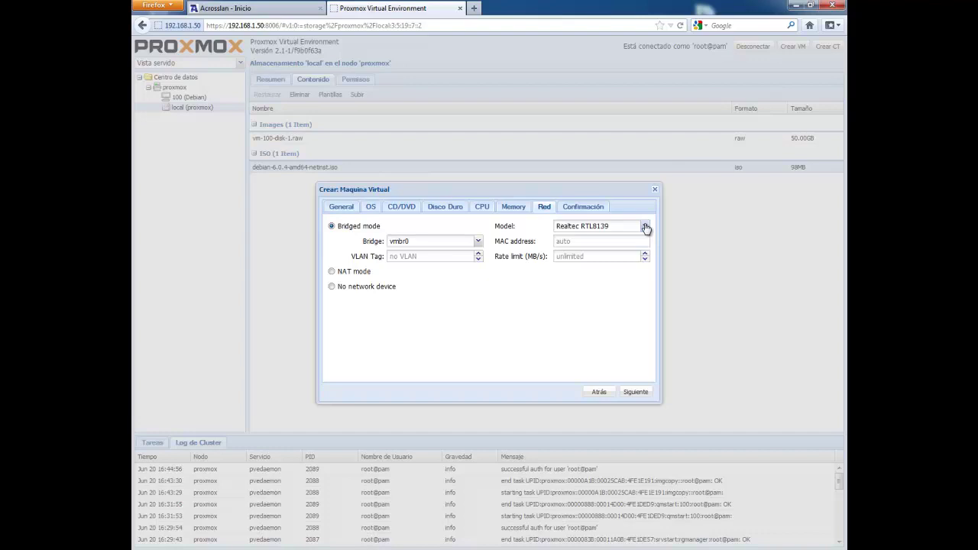
Set bridged networking on vmbr0 with the Intel E1000 card model and finish creating the virtual machine
left_click(479, 242)
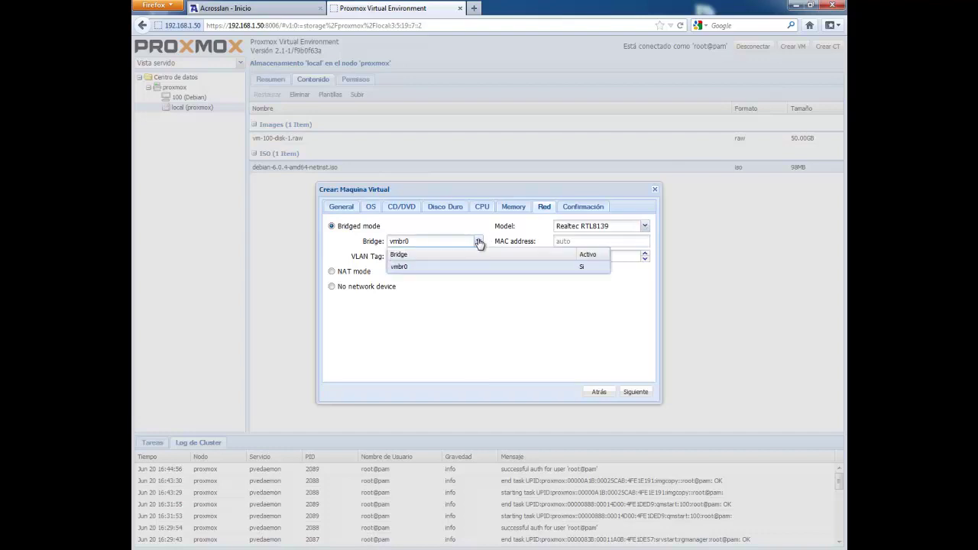
left_click(420, 266)
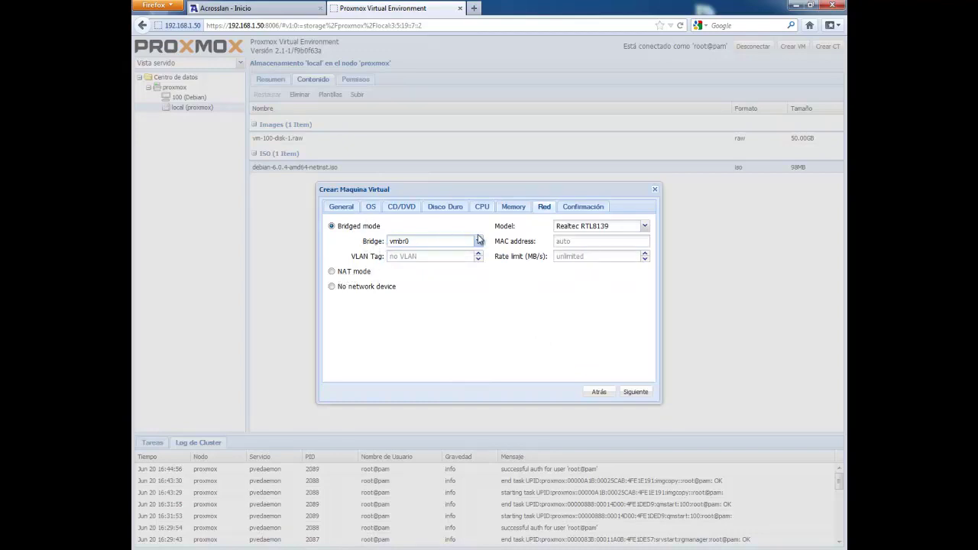
left_click(645, 228)
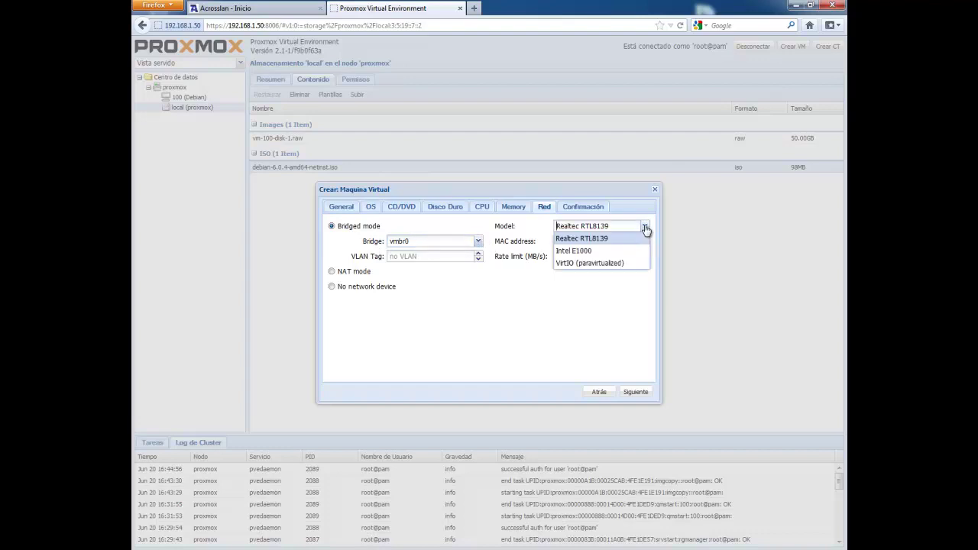
left_click(646, 228)
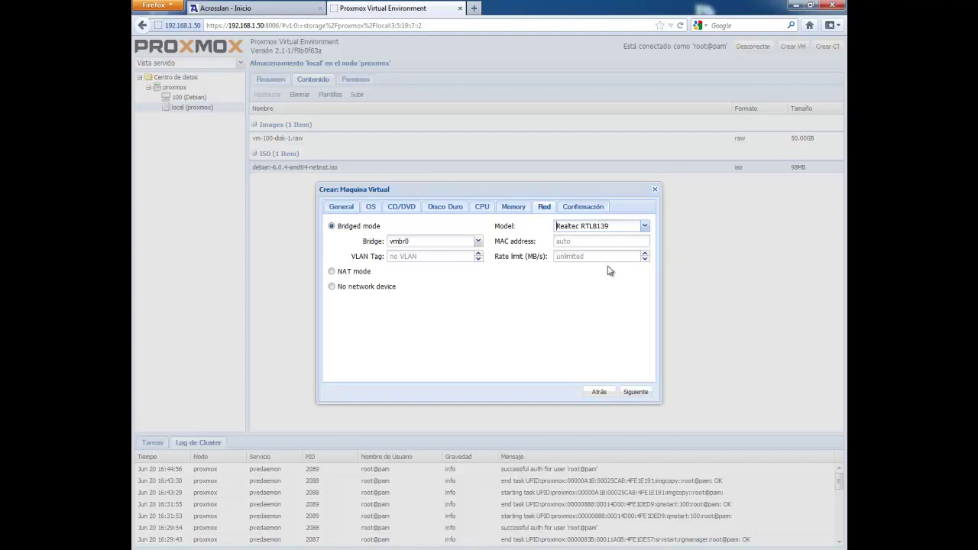
left_click(645, 227)
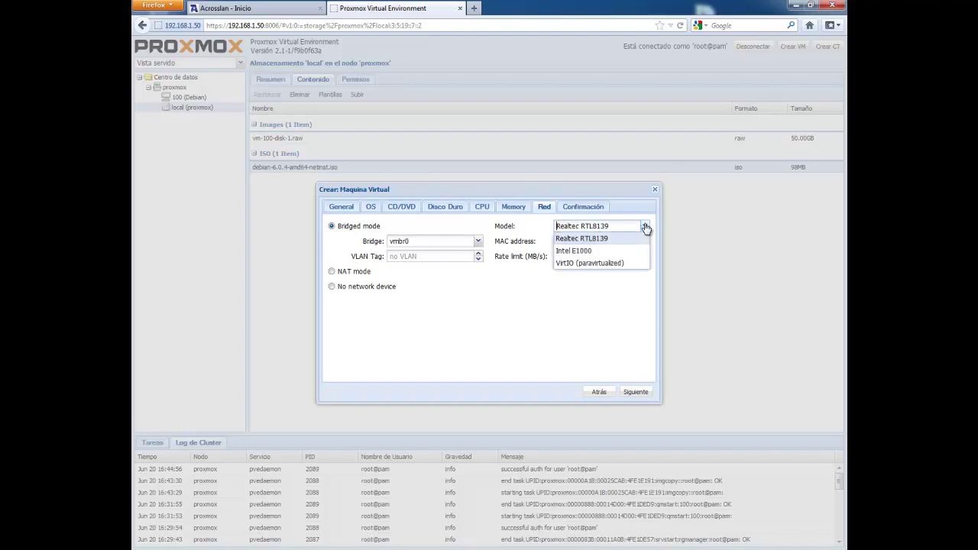
left_click(579, 251)
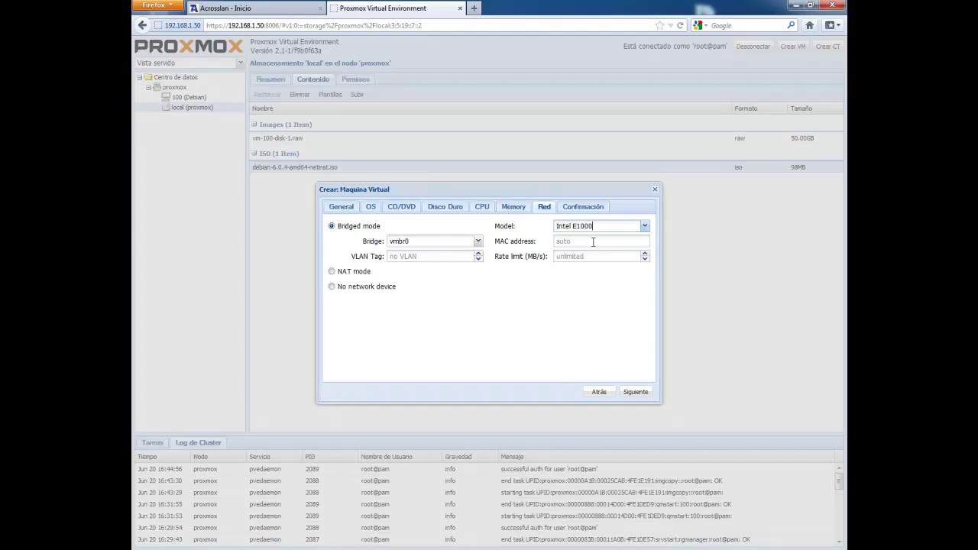
left_click(636, 392)
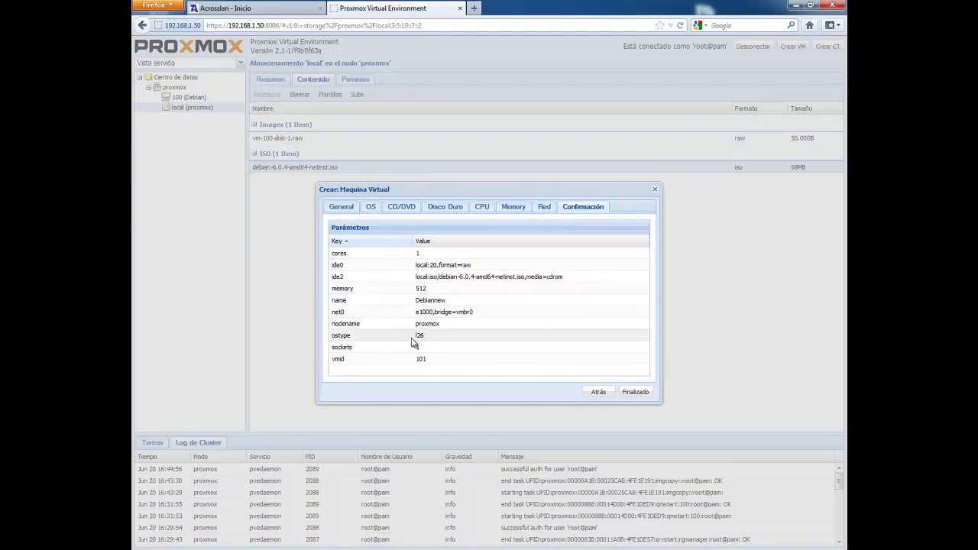
left_click(637, 393)
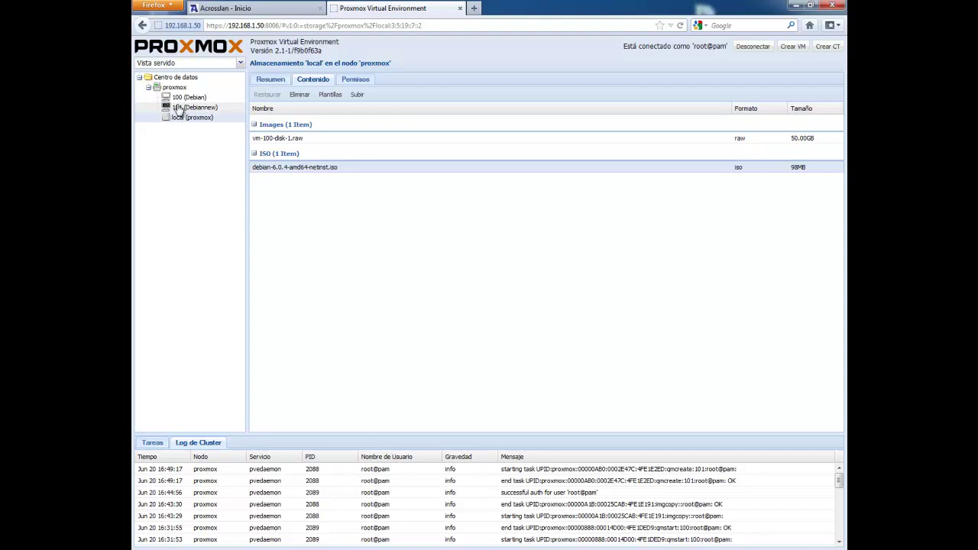
Start the Debiannew virtual machine and open its console
left_click(184, 108)
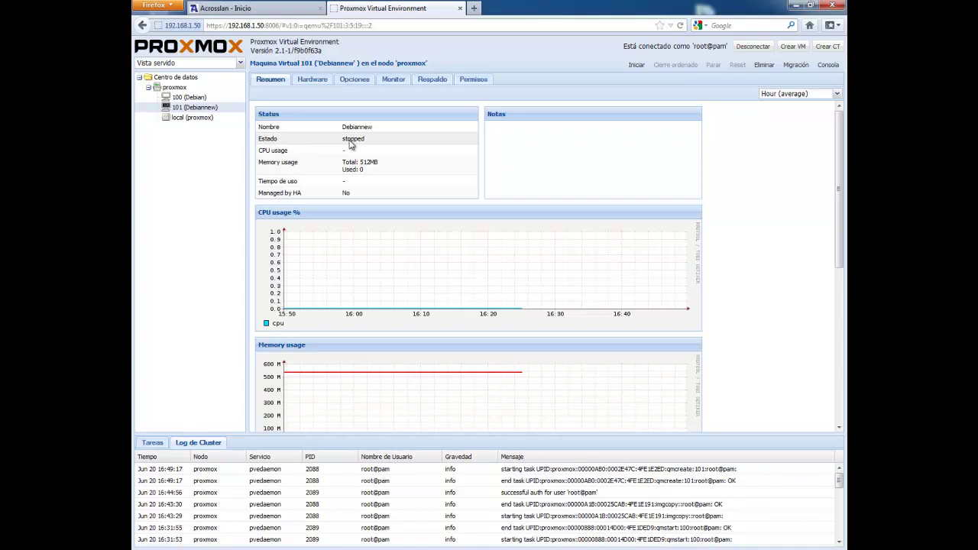
left_click(638, 66)
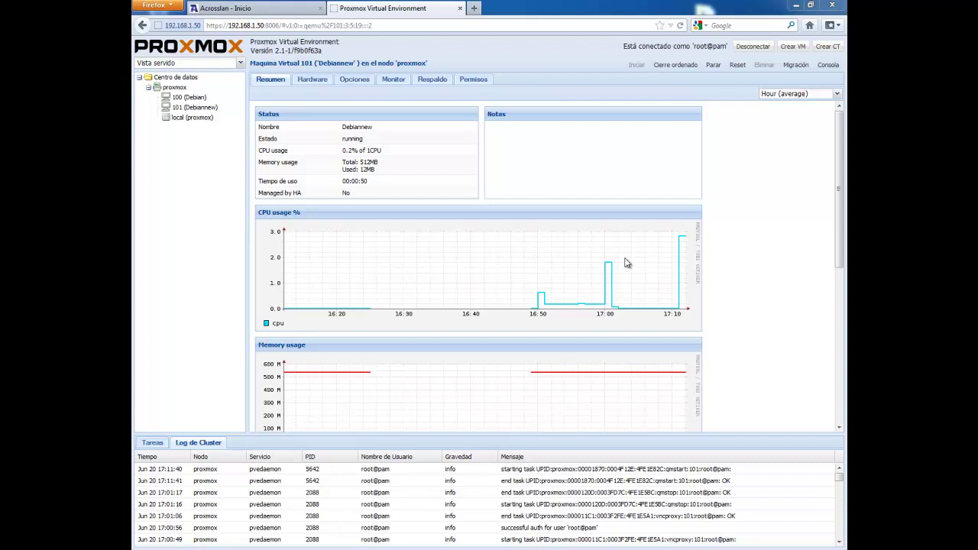
left_click(831, 66)
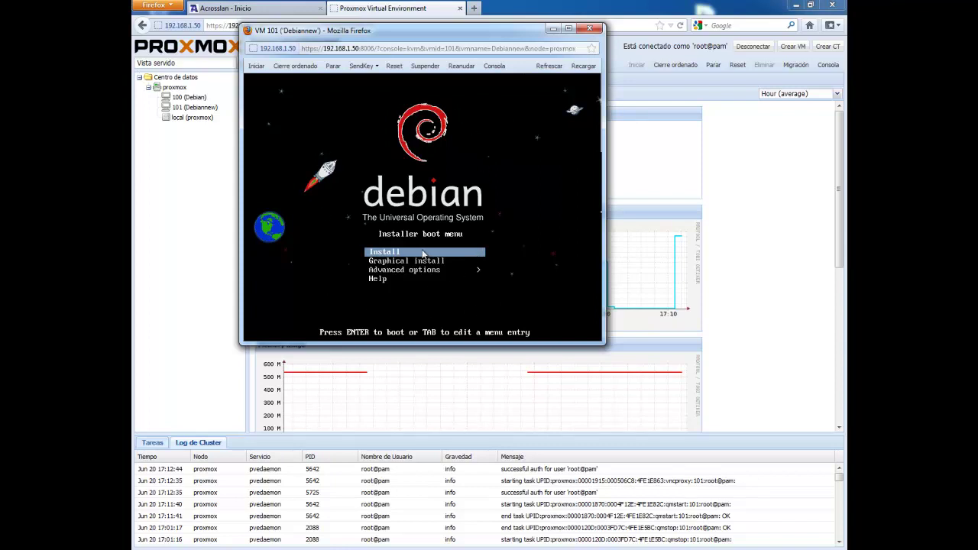
Step between the Install and Graphical install entries of the Debian installer boot menu, ending on Install
key("Down")
key("Up")
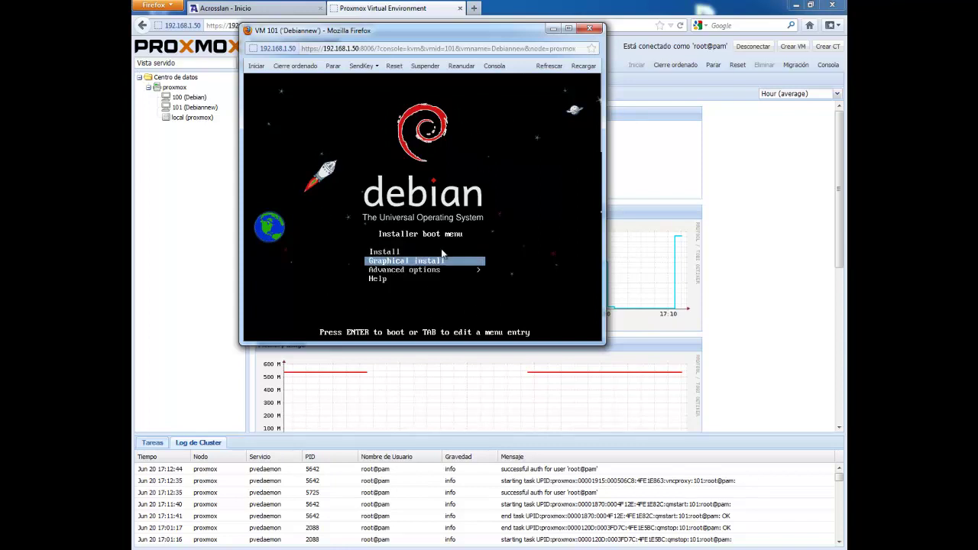
key("Down")
key("Up")
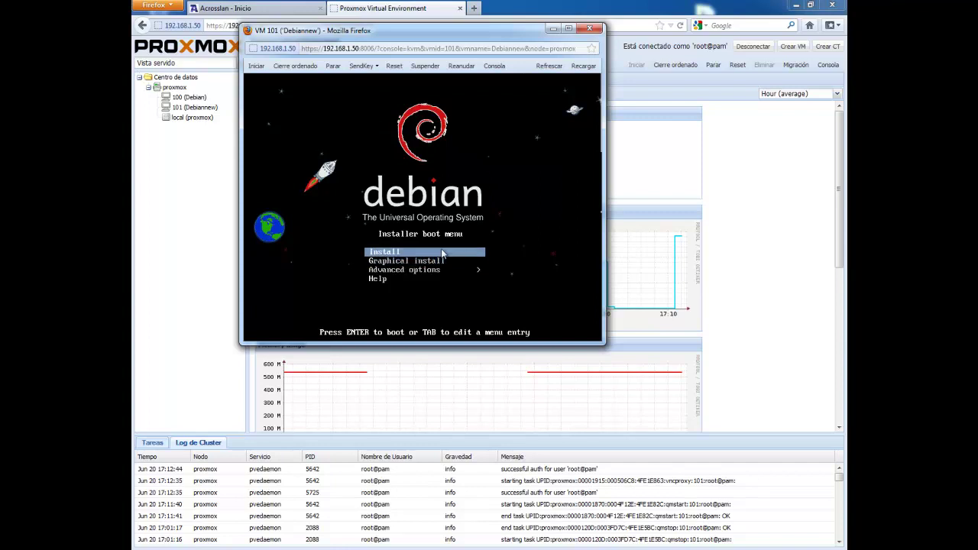